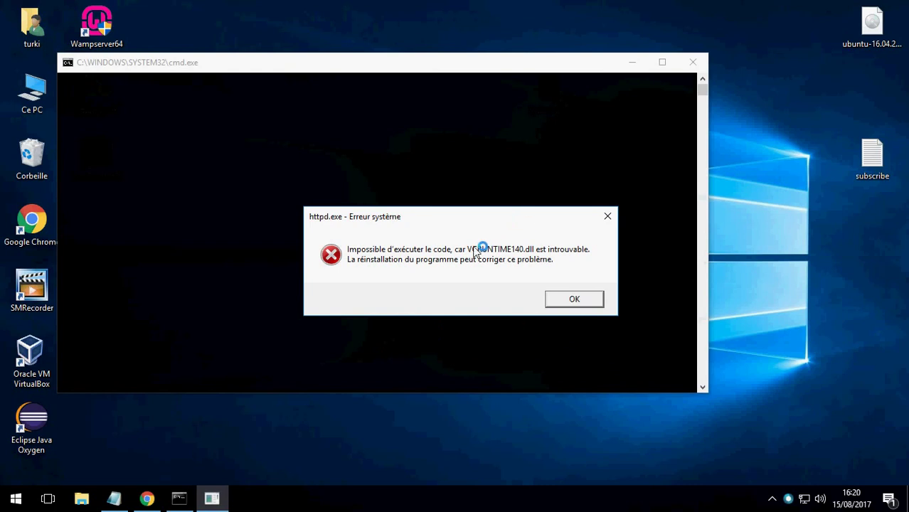
Step: Dismiss the httpd.exe system errors about the missing VCRUNTIME140.dll
{"action": "left_click", "coordinate": [560, 300]}
{"action": "left_click", "coordinate": [560, 300]}
{"action": "left_click", "coordinate": [560, 300]}
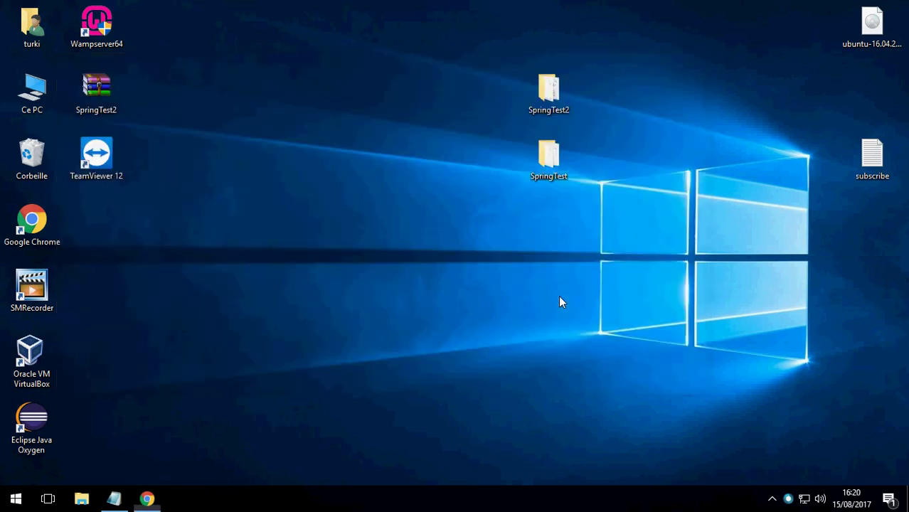
Step: Write "hello :) so first we must download this file" below the title in the subscribe note and delete it again
{"action": "left_click", "coordinate": [107, 499]}
{"action": "left_click", "coordinate": [103, 118]}
{"action": "type", "text": "hello :) so we"}
{"action": "key", "text": "BackSpace"}
{"action": "key", "text": "BackSpace"}
{"action": "type", "text": "first we must download th"}
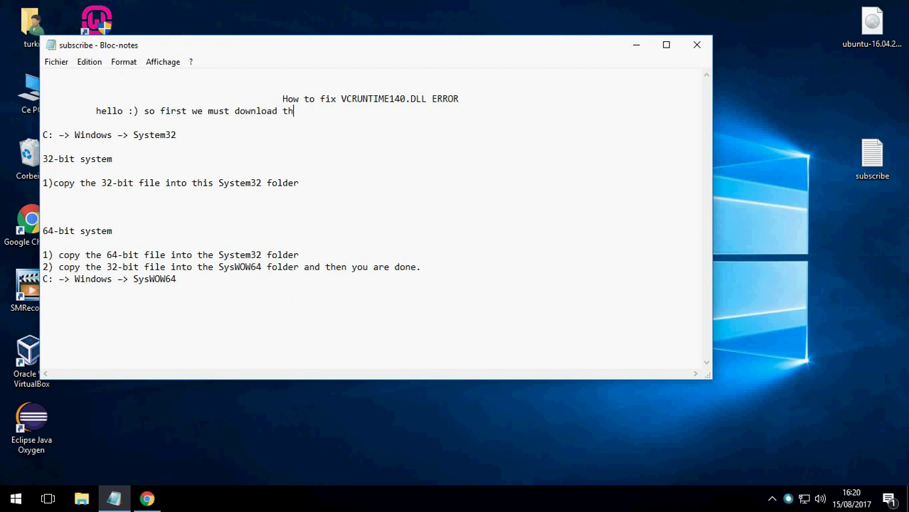
{"action": "type", "text": "is file"}
{"action": "double_click", "coordinate": [191, 112]}
{"action": "left_click", "coordinate": [191, 112]}
{"action": "left_click", "coordinate": [79, 114]}
{"action": "left_click_drag", "start_coordinate": [88, 119], "coordinate": [412, 117]}
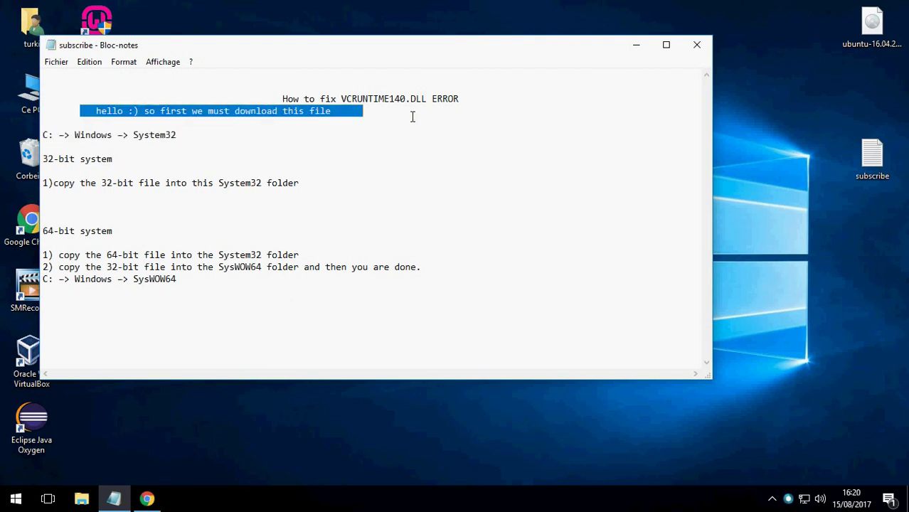
{"action": "key", "text": "Delete"}
Step: Switch to Chrome and open the DLLme.com page for vcruntime140.dll from the Google results
{"action": "key", "text": "alt+Tab"}
{"action": "double_click", "coordinate": [157, 75]}
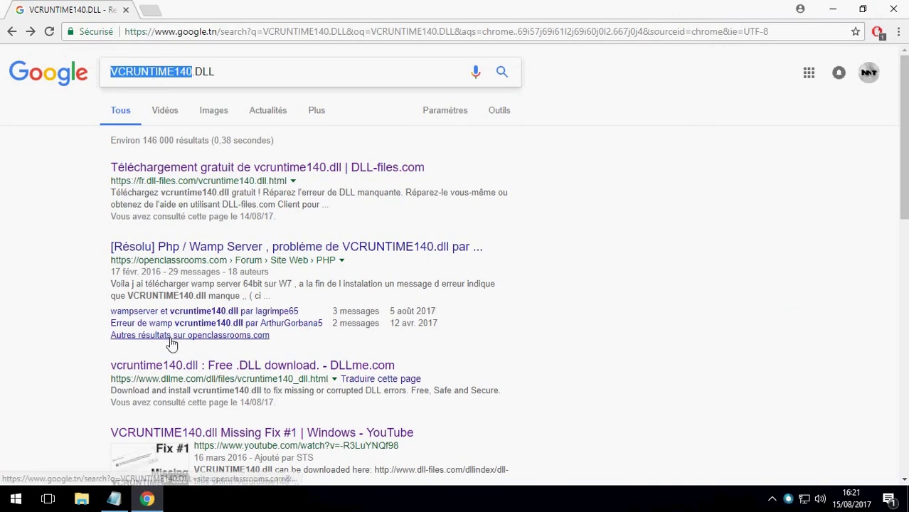
{"action": "left_click", "coordinate": [183, 368]}
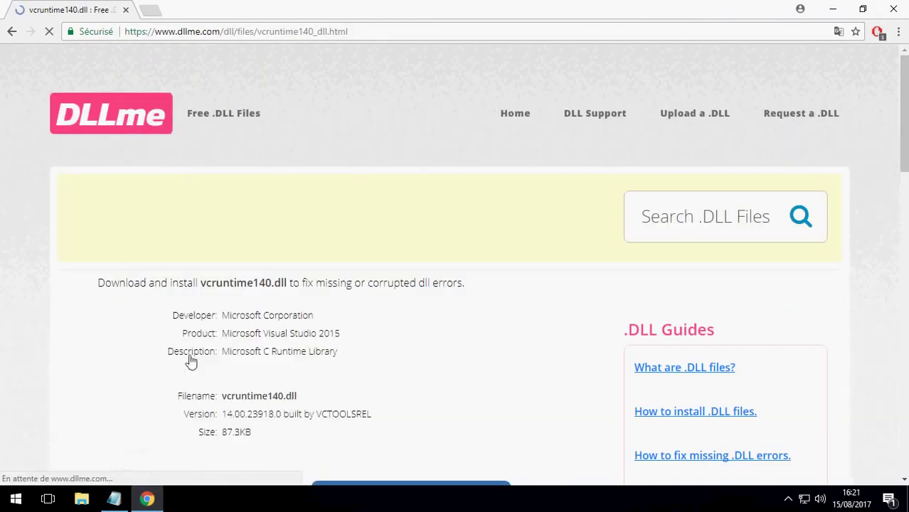
Step: Request the vcruntime140.dll download, enter the captcha code and download the DLL archive
{"action": "scroll", "coordinate": [317, 350], "scroll_direction": "down", "scroll_amount": 2}
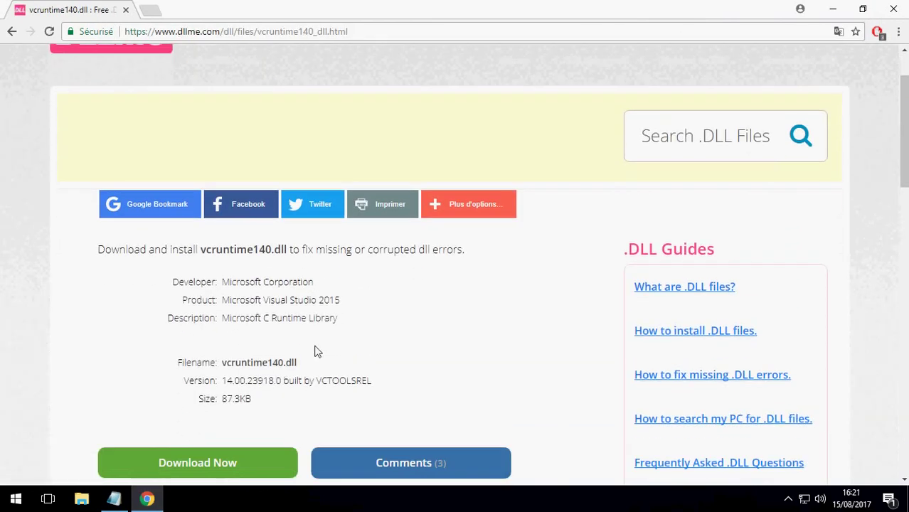
{"action": "left_click", "coordinate": [277, 380]}
{"action": "left_click", "coordinate": [339, 335]}
{"action": "type", "text": "PbpV"}
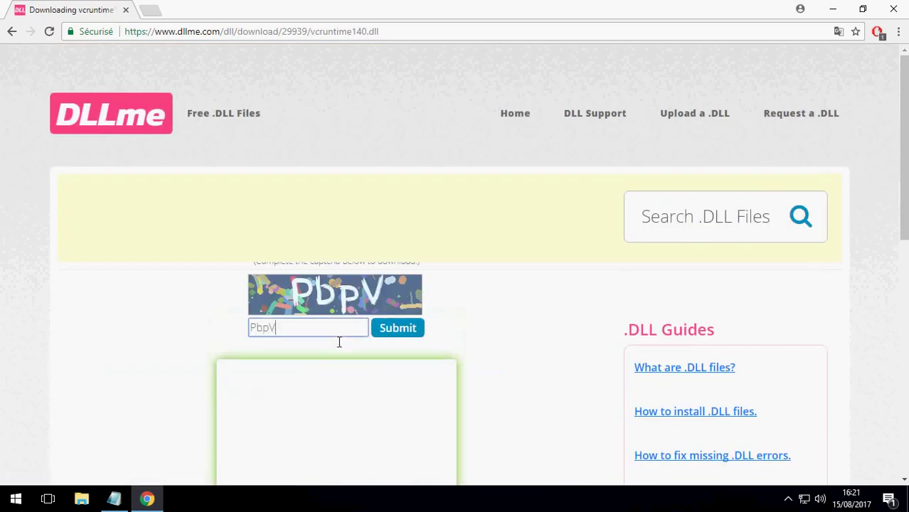
{"action": "left_click", "coordinate": [418, 336]}
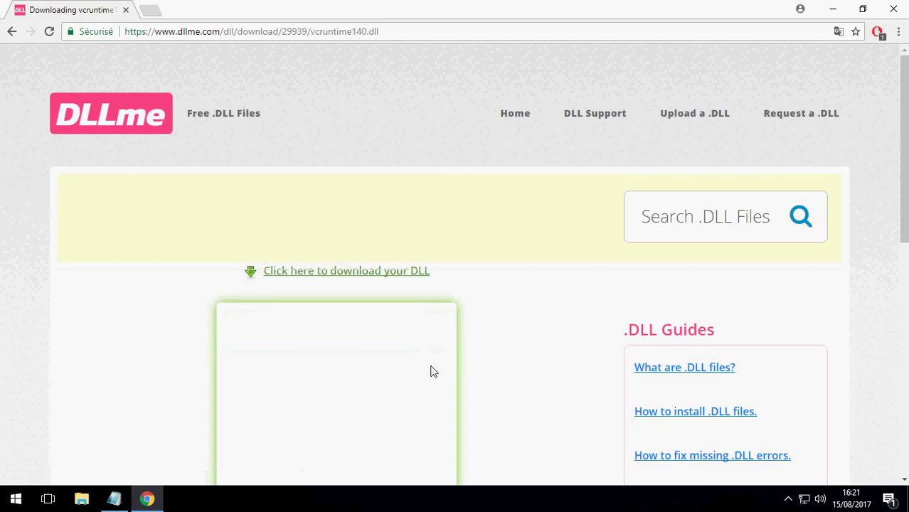
{"action": "left_click", "coordinate": [374, 274]}
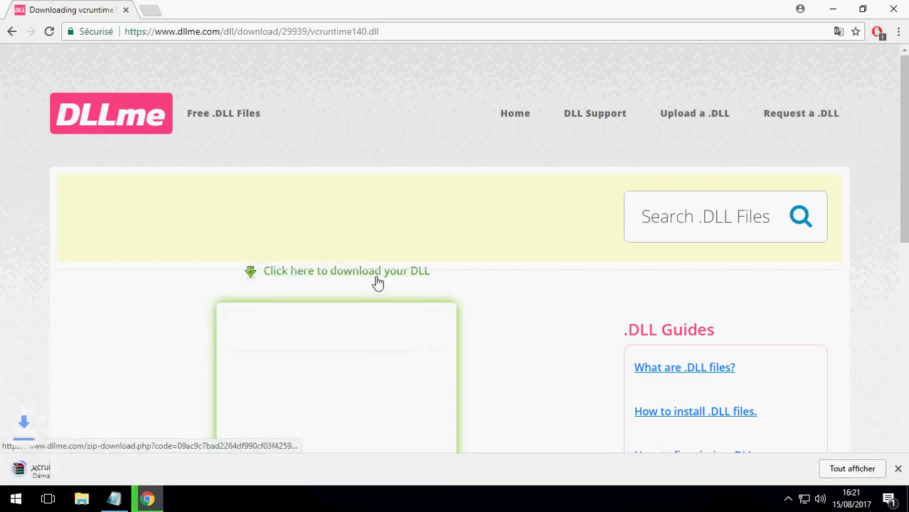
Step: Extract the downloaded vcruntime140.zip into a vcruntime140 folder in Téléchargements and open that folder
{"action": "left_click", "coordinate": [135, 469]}
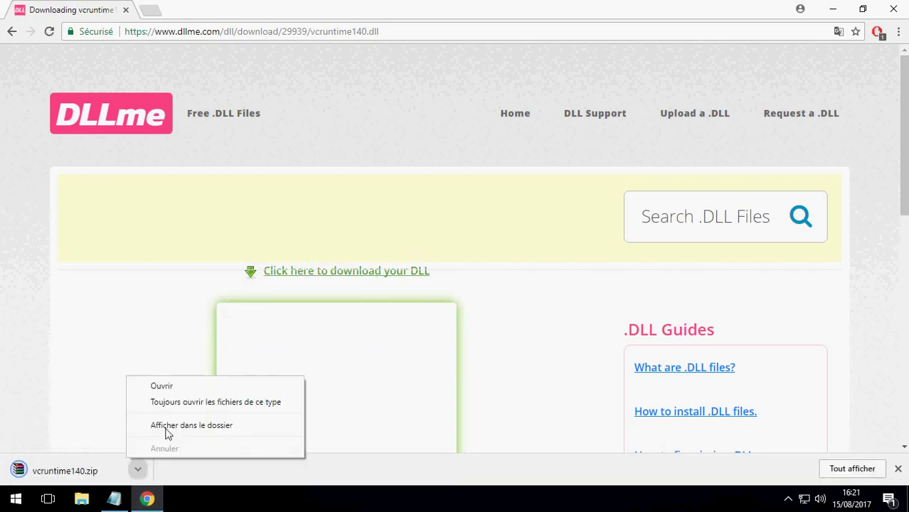
{"action": "left_click", "coordinate": [174, 425]}
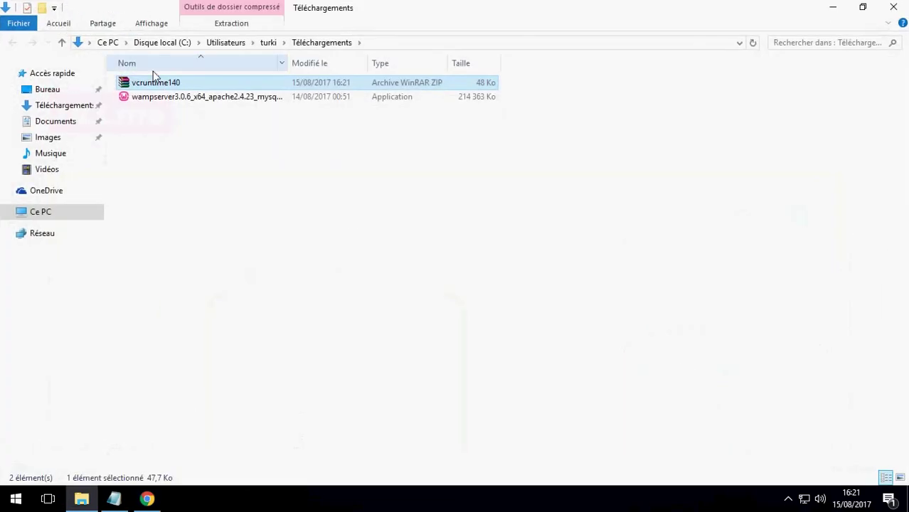
{"action": "right_click", "coordinate": [161, 90]}
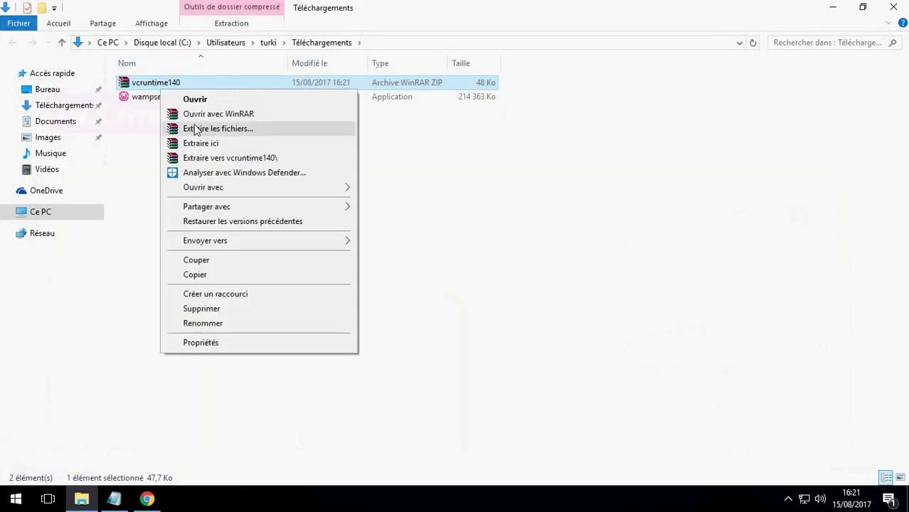
{"action": "left_click", "coordinate": [209, 158]}
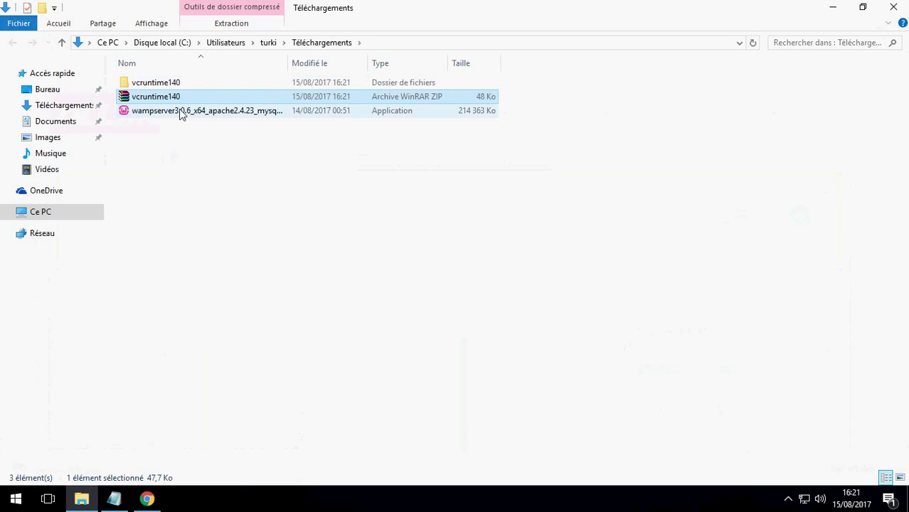
{"action": "double_click", "coordinate": [172, 85]}
Step: Review the 32-bit and 64-bit copy instructions in the subscribe note
{"action": "left_click", "coordinate": [114, 499]}
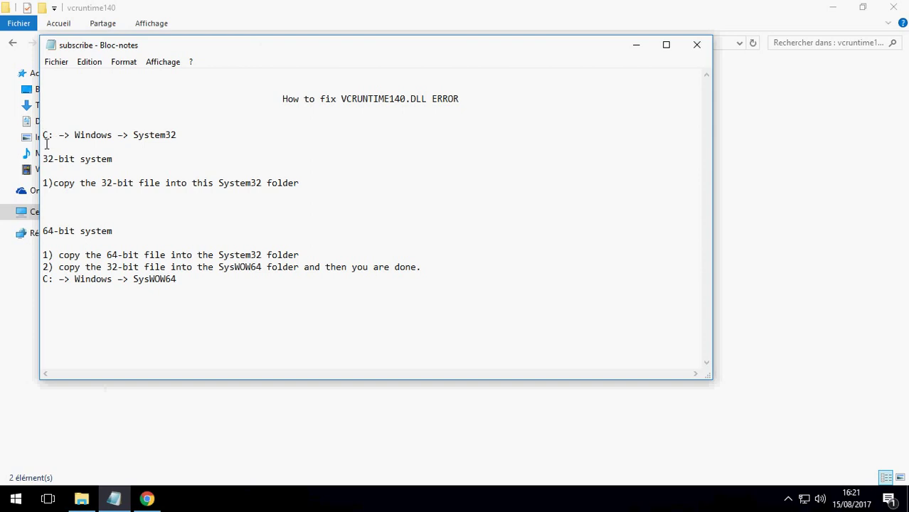
{"action": "left_click_drag", "start_coordinate": [44, 139], "coordinate": [193, 142]}
{"action": "double_click", "coordinate": [67, 160]}
{"action": "left_click", "coordinate": [67, 162]}
{"action": "left_click_drag", "start_coordinate": [47, 185], "coordinate": [419, 197]}
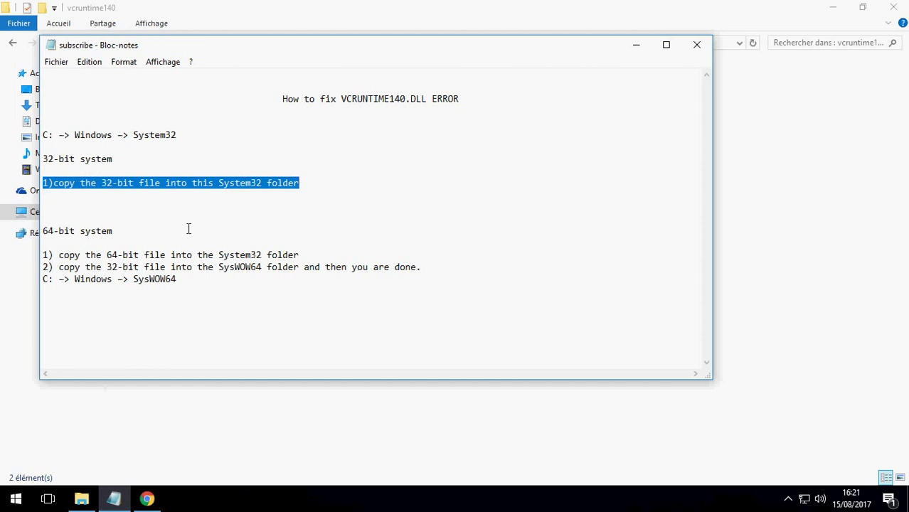
{"action": "left_click_drag", "start_coordinate": [46, 232], "coordinate": [201, 283]}
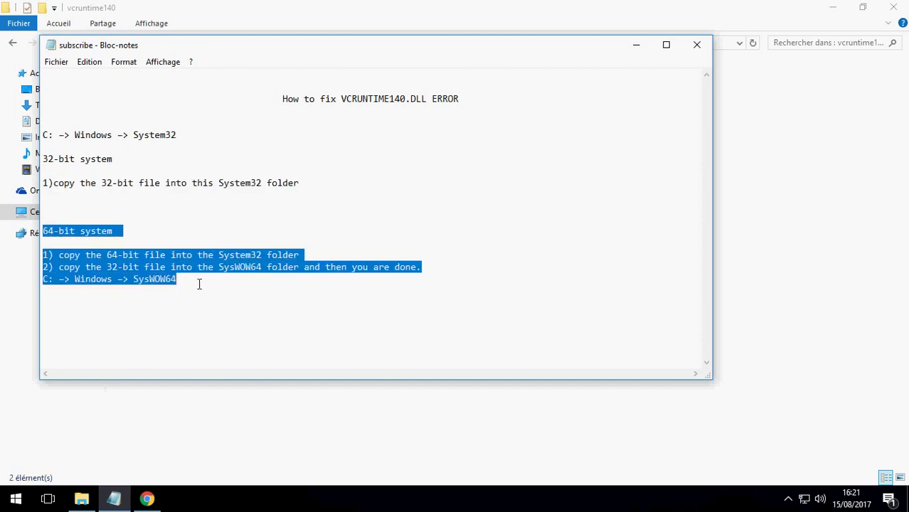
Step: Write "in my pc i have 64 so i will follow the steps for 64" under the note's title and erase it
{"action": "left_click", "coordinate": [97, 111]}
{"action": "type", "text": "in my "}
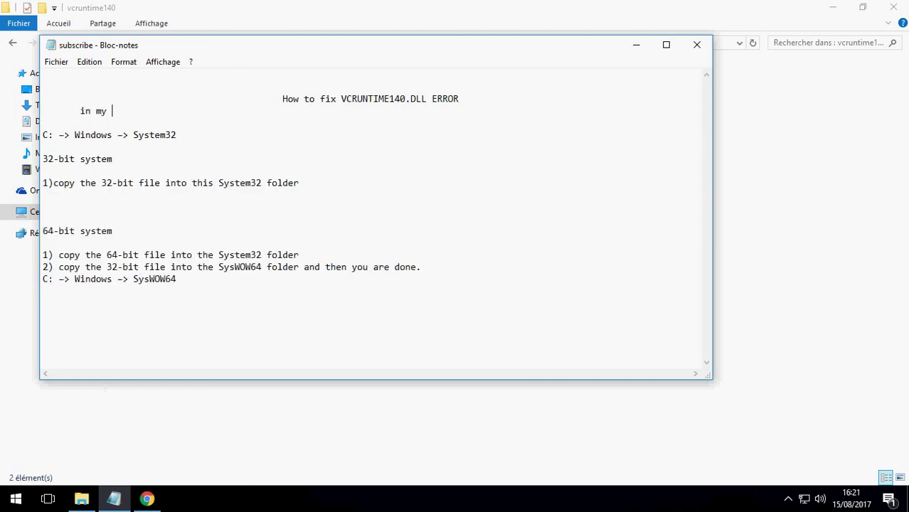
{"action": "type", "text": "pc i have 64 so i wil"}
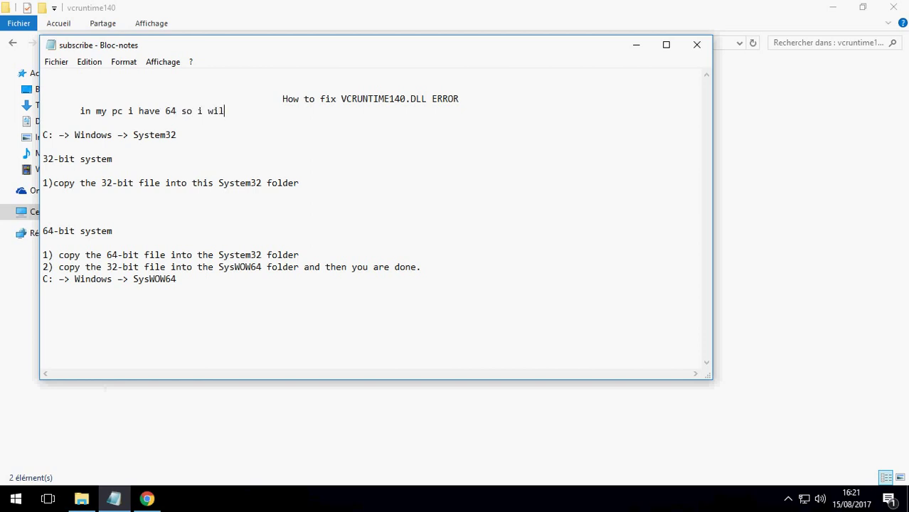
{"action": "type", "text": "l follow the steps for 64"}
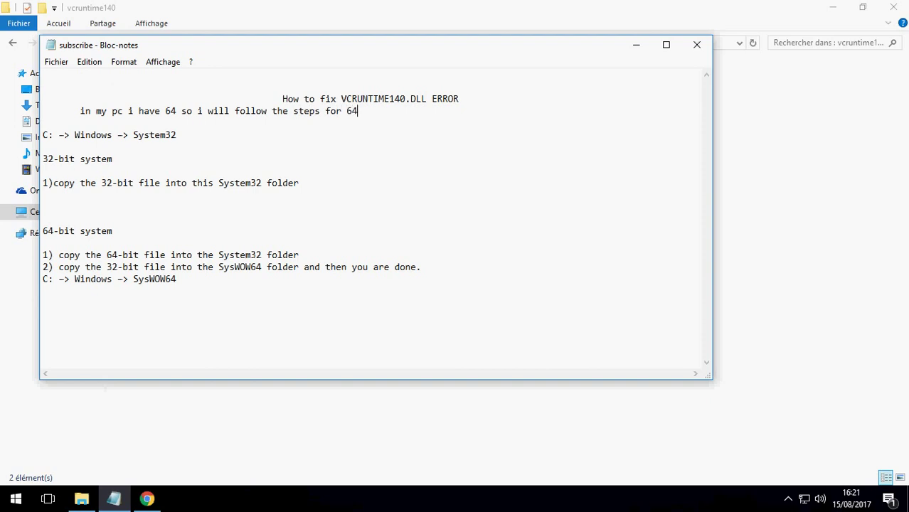
{"action": "key", "text": "BackSpace"}
{"action": "key", "text": "BackSpace"}
{"action": "key", "text": "BackSpace"}
{"action": "key", "text": "BackSpace"}
{"action": "key", "text": "BackSpace"}
{"action": "key", "text": "BackSpace"}
{"action": "key", "text": "BackSpace"}
{"action": "key", "text": "BackSpace"}
{"action": "key", "text": "BackSpace"}
{"action": "key", "text": "BackSpace"}
{"action": "key", "text": "BackSpace"}
{"action": "key", "text": "BackSpace"}
{"action": "key", "text": "BackSpace"}
{"action": "key", "text": "BackSpace"}
{"action": "key", "text": "BackSpace"}
{"action": "key", "text": "BackSpace"}
{"action": "key", "text": "BackSpace"}
{"action": "key", "text": "BackSpace"}
{"action": "key", "text": "BackSpace"}
{"action": "key", "text": "BackSpace"}
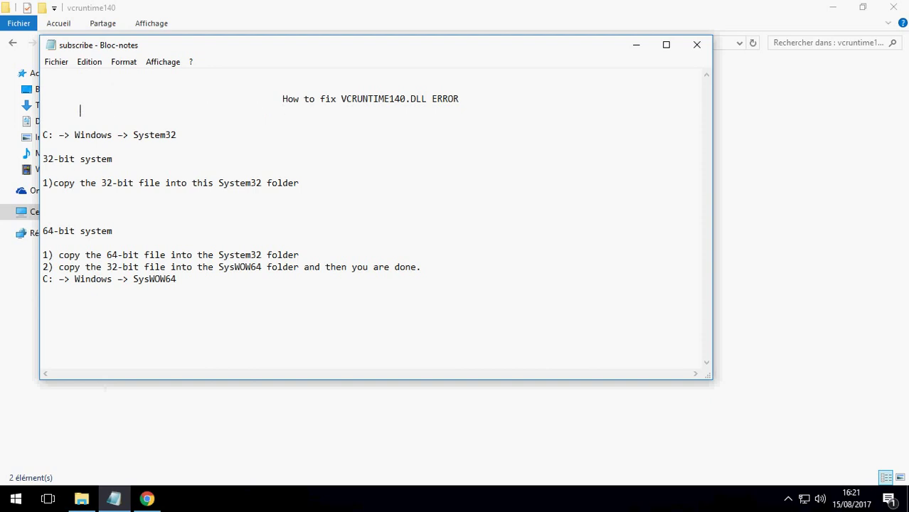
Step: Write "go to" above the System32 path in the note and remove it
{"action": "type", "text": "go to"}
{"action": "left_click_drag", "start_coordinate": [74, 111], "coordinate": [140, 120]}
{"action": "key", "text": "BackSpace"}
Step: In File Explorer, open the Windows folder on Disque local (C:)
{"action": "left_click", "coordinate": [57, 211]}
{"action": "double_click", "coordinate": [203, 184]}
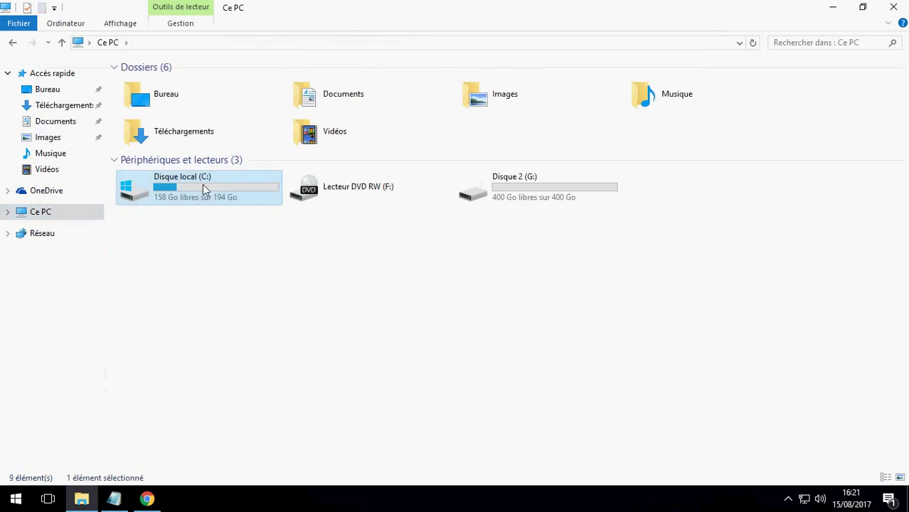
{"action": "double_click", "coordinate": [166, 153]}
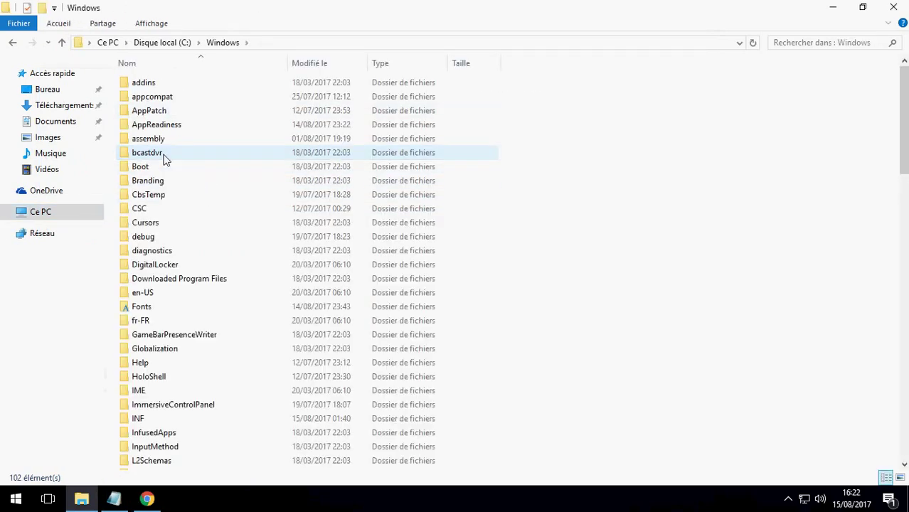
{"action": "key", "text": "w"}
{"action": "key", "text": "w"}
{"action": "key", "text": "w"}
{"action": "key", "text": "w"}
{"action": "key", "text": "w"}
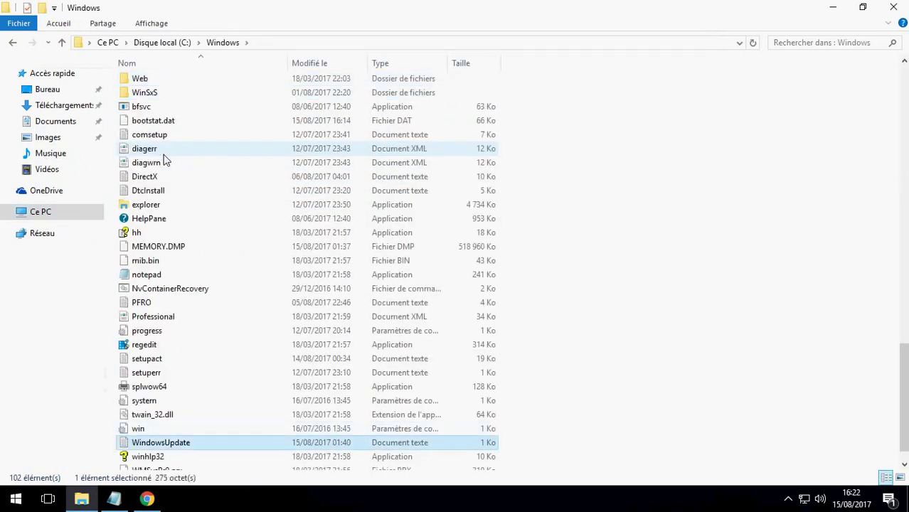
{"action": "key", "text": "w"}
{"action": "key", "text": "w"}
{"action": "key", "text": "w"}
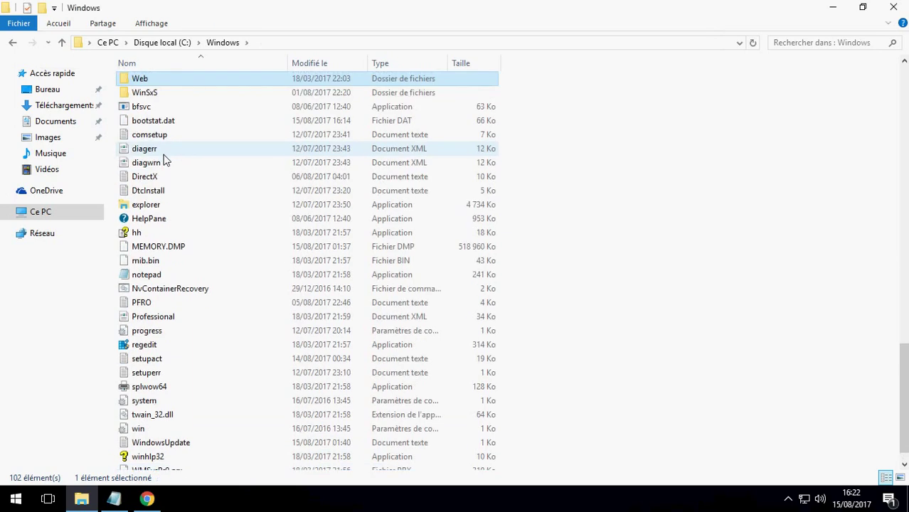
{"action": "key", "text": "w"}
{"action": "key", "text": "w"}
{"action": "key", "text": "w"}
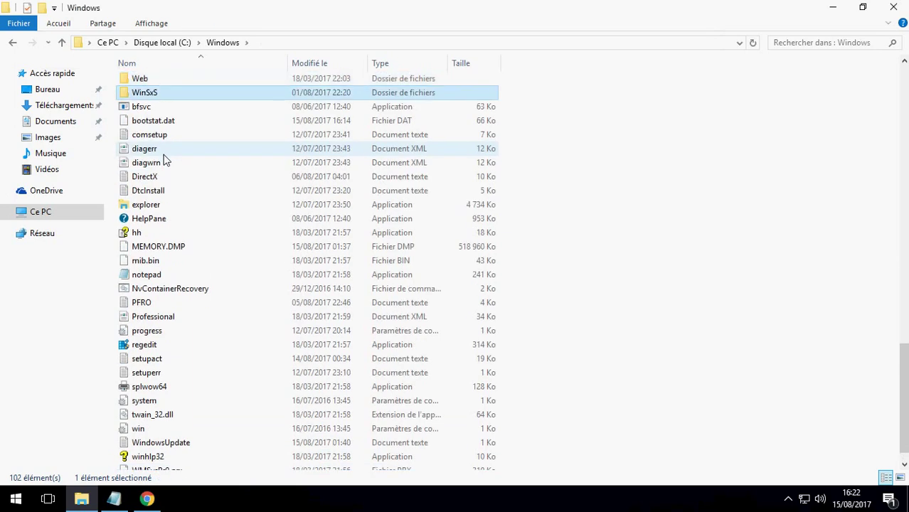
{"action": "left_click", "coordinate": [691, 280]}
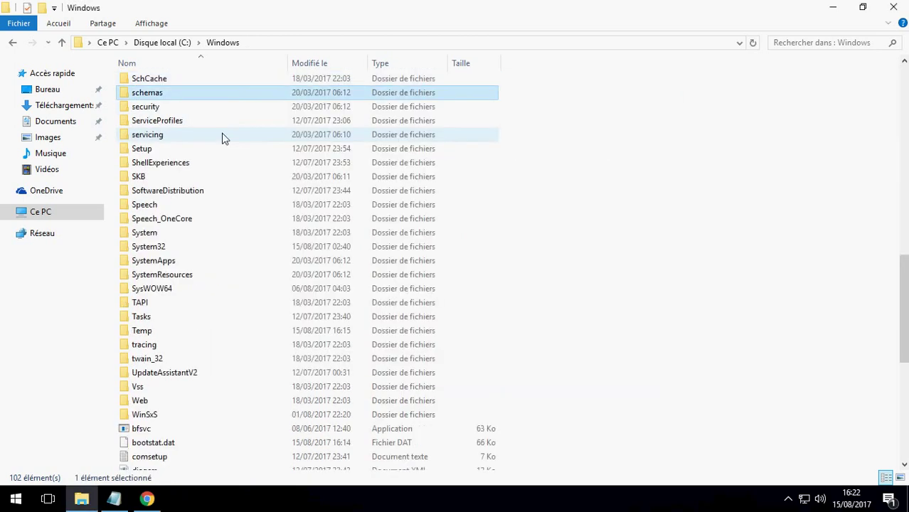
Step: Find the System32 folder inside C:\Windows and open it
{"action": "key", "text": "s"}
{"action": "key", "text": "s"}
{"action": "key", "text": "s"}
{"action": "key", "text": "s"}
{"action": "key", "text": "s"}
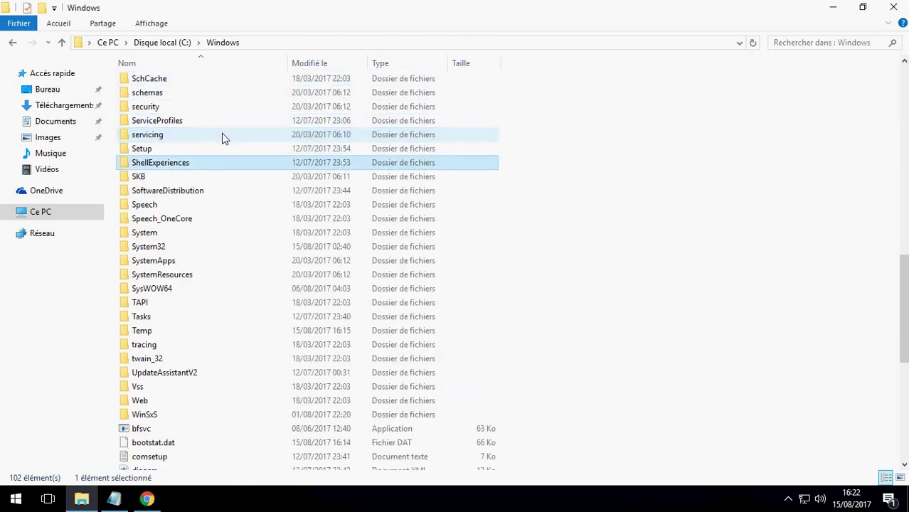
{"action": "double_click", "coordinate": [169, 247]}
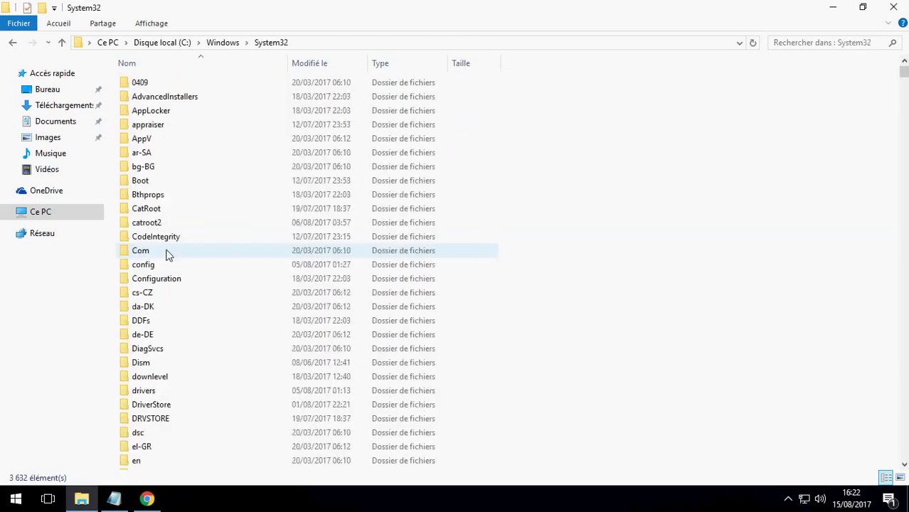
Step: Check the note's first 64-bit instruction about the System32 folder and minimize the Explorer and Chrome windows
{"action": "key", "text": "alt+Tab"}
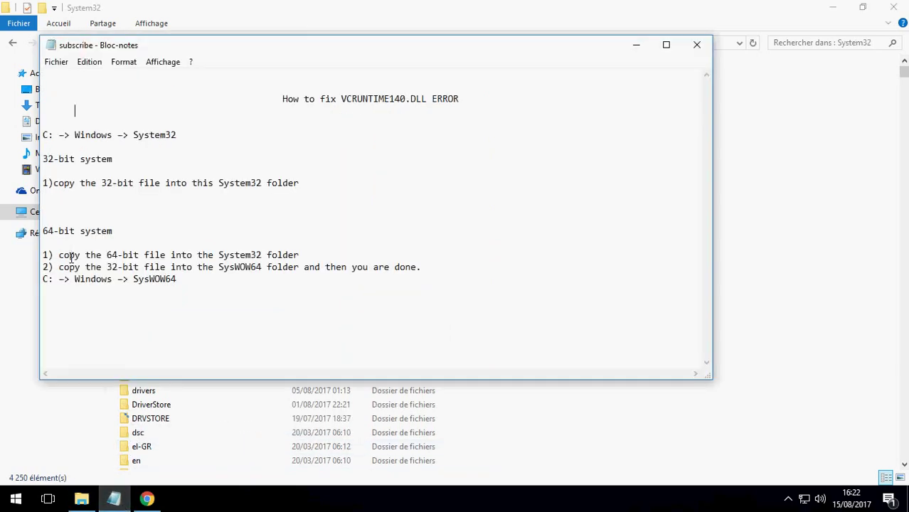
{"action": "left_click_drag", "start_coordinate": [96, 256], "coordinate": [311, 260]}
{"action": "left_click", "coordinate": [832, 7]}
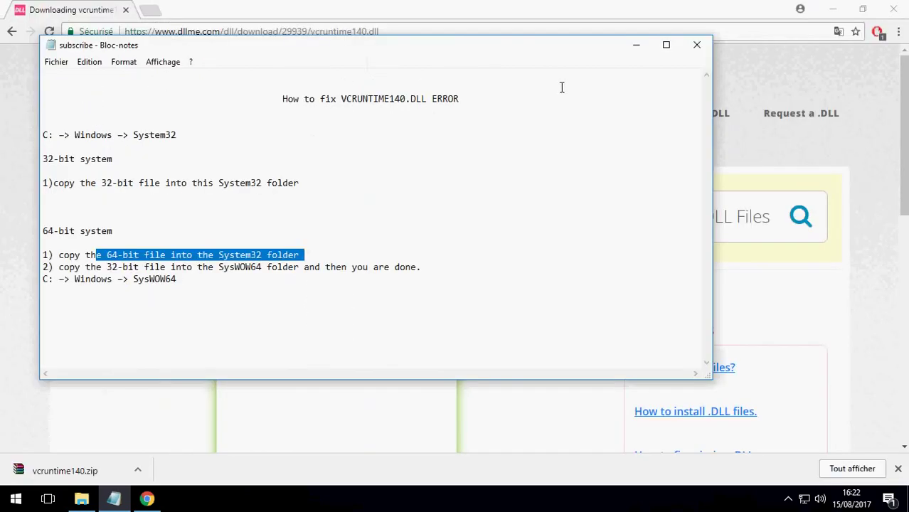
{"action": "left_click", "coordinate": [832, 10]}
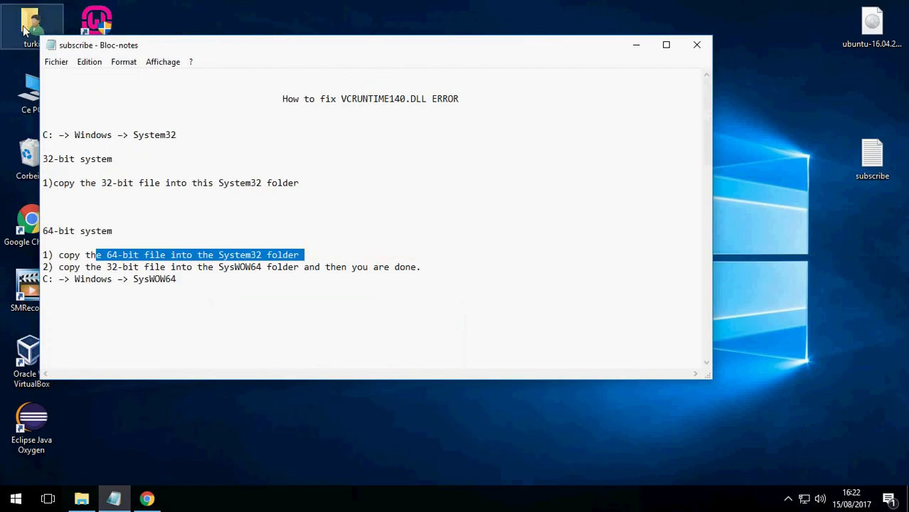
Step: Open the vcruntime140 folder in Téléchargements from the desktop's user folder and copy vcruntime140.dll
{"action": "double_click", "coordinate": [25, 28]}
{"action": "double_click", "coordinate": [287, 130]}
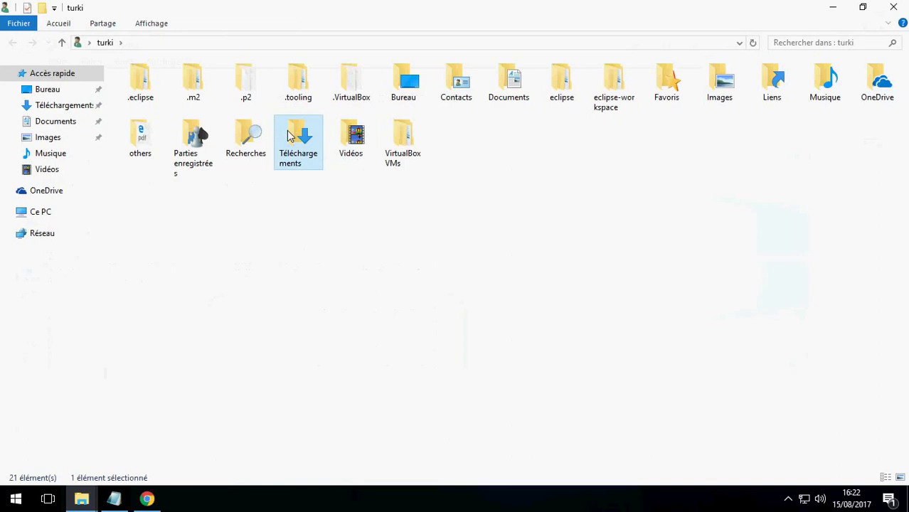
{"action": "double_click", "coordinate": [157, 84]}
{"action": "left_click", "coordinate": [156, 96]}
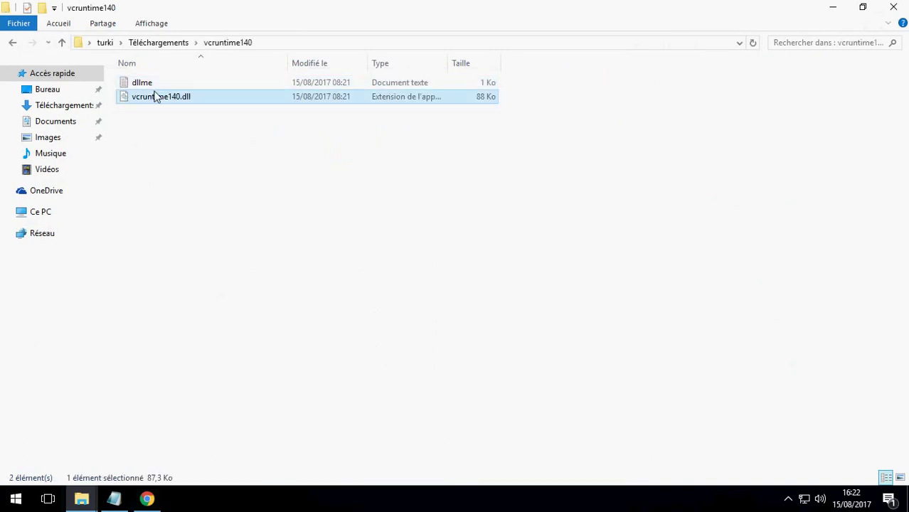
{"action": "right_click", "coordinate": [157, 96]}
{"action": "left_click", "coordinate": [211, 259]}
Step: Paste vcruntime140.dll into C:\Windows\System32 and authorize the copy with administrator rights
{"action": "left_click", "coordinate": [121, 500]}
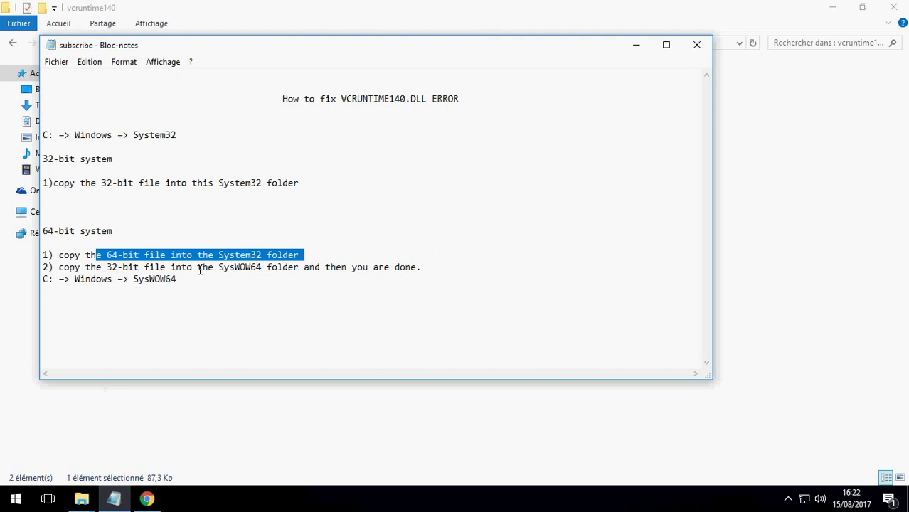
{"action": "left_click", "coordinate": [81, 499]}
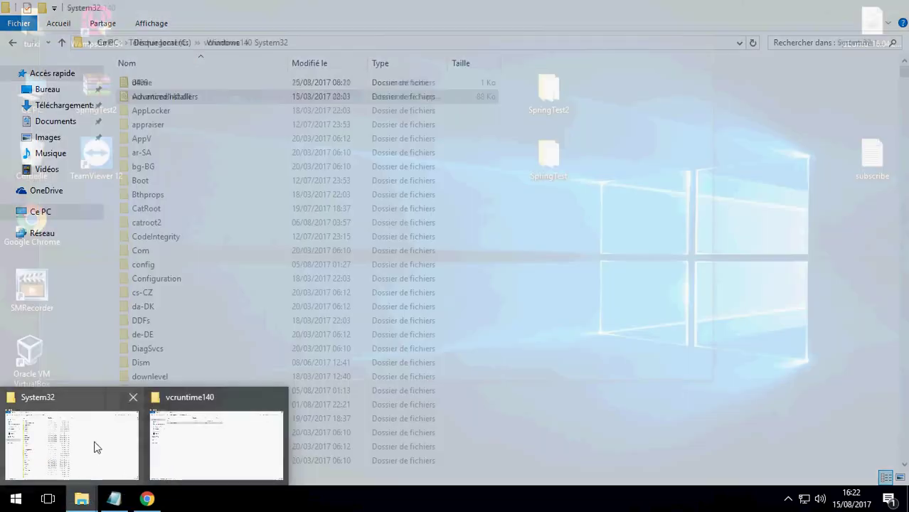
{"action": "left_click", "coordinate": [95, 445]}
{"action": "right_click", "coordinate": [660, 276]}
{"action": "left_click", "coordinate": [692, 346]}
{"action": "left_click", "coordinate": [426, 172]}
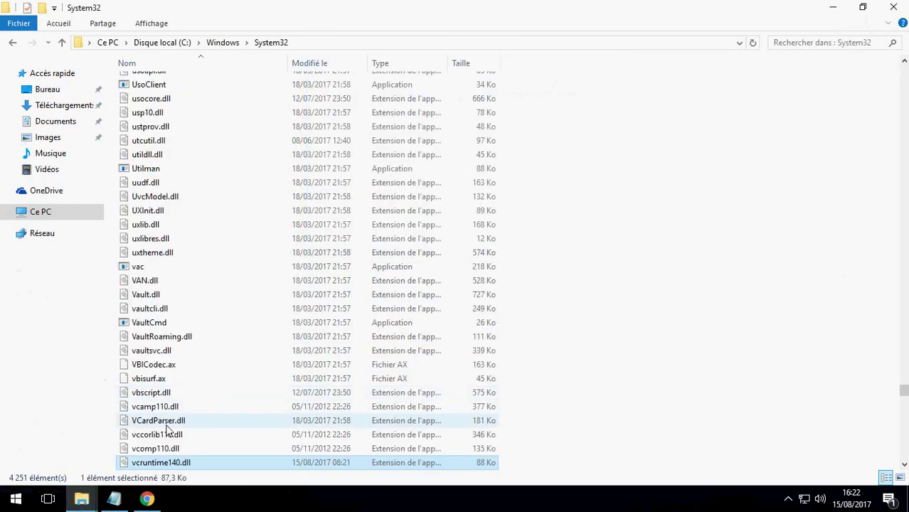
Step: Check the subscribe note's second 64-bit instruction about copying the 32-bit file into the SysWOW64 folder
{"action": "left_click", "coordinate": [113, 499]}
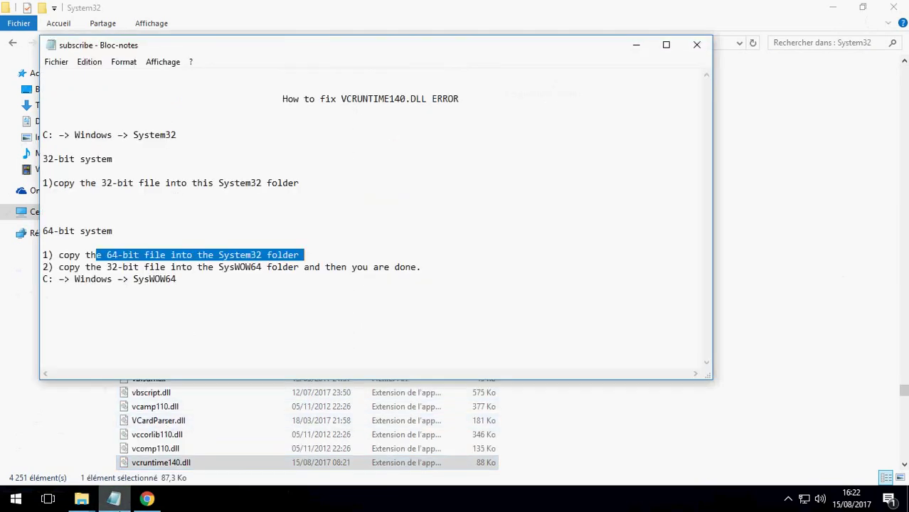
{"action": "left_click", "coordinate": [115, 269]}
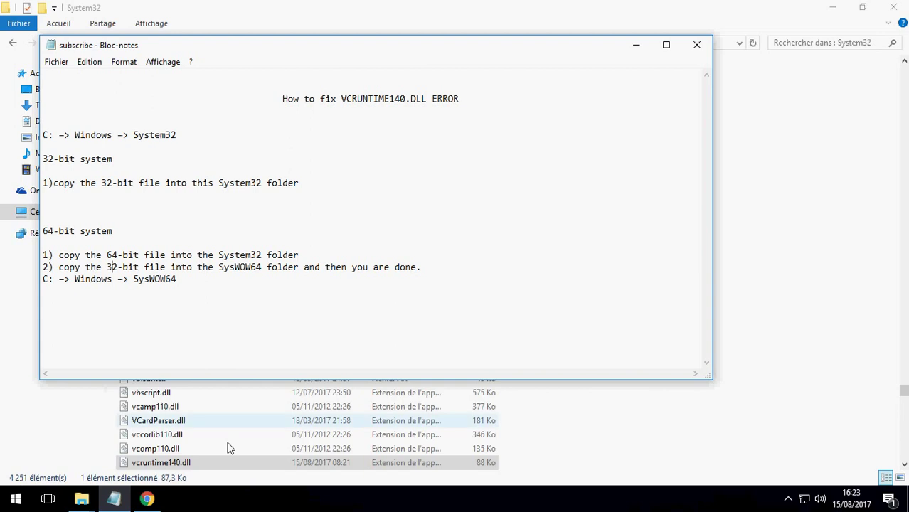
{"action": "left_click", "coordinate": [224, 502]}
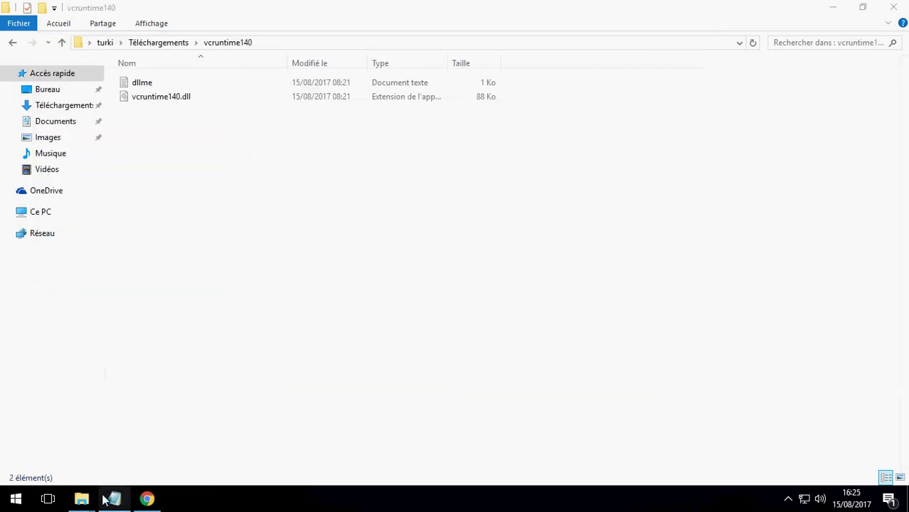
{"action": "left_click", "coordinate": [114, 499]}
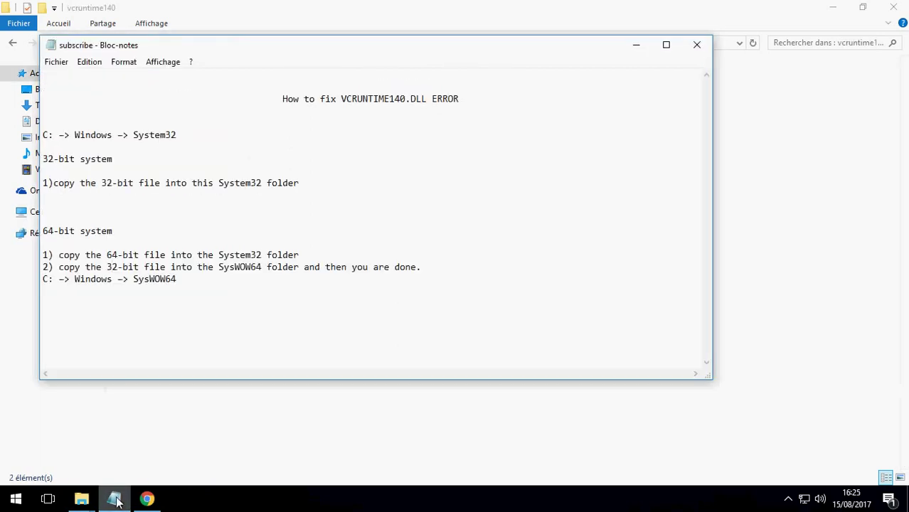
Step: Return to the vcruntime140 download folder, and from the System32 window open C:\Windows\SysWOW64
{"action": "mouse_move", "coordinate": [81, 499]}
{"action": "left_click", "coordinate": [210, 424]}
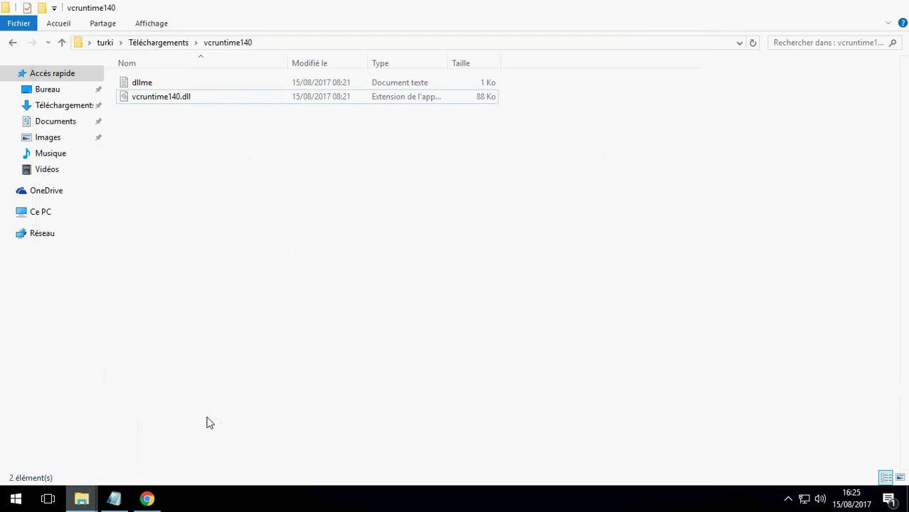
{"action": "left_click", "coordinate": [93, 500]}
{"action": "left_click", "coordinate": [162, 416]}
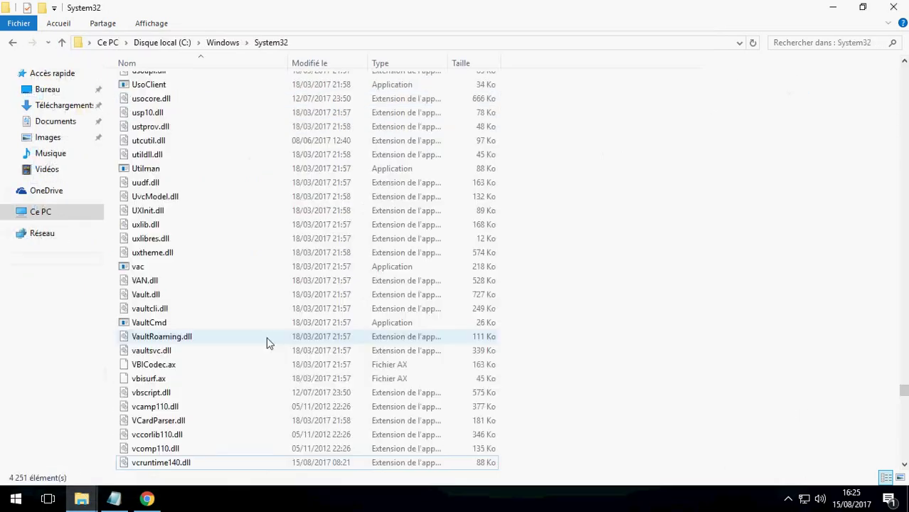
{"action": "key", "text": "alt+Up"}
{"action": "key", "text": "Return"}
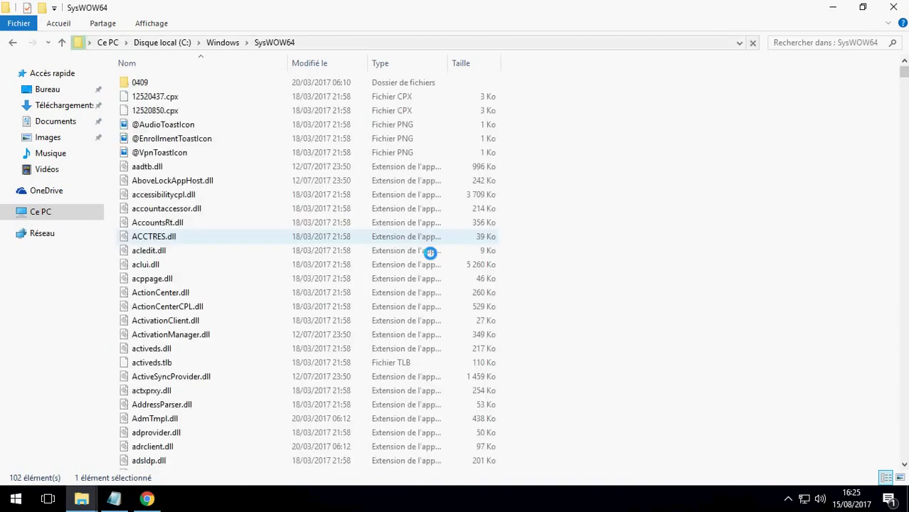
Step: Paste the copied DLL into the SysWOW64 folder and authorize the copy with administrator rights
{"action": "right_click", "coordinate": [626, 188]}
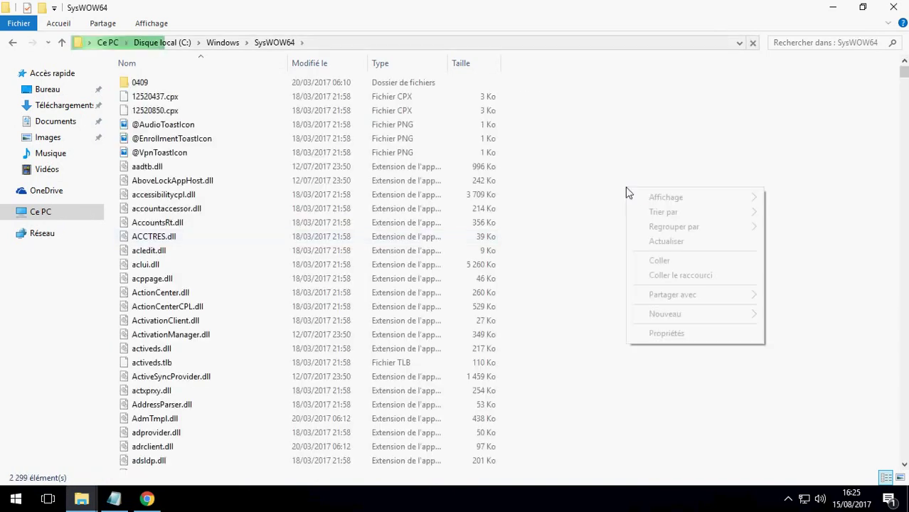
{"action": "left_click", "coordinate": [659, 261]}
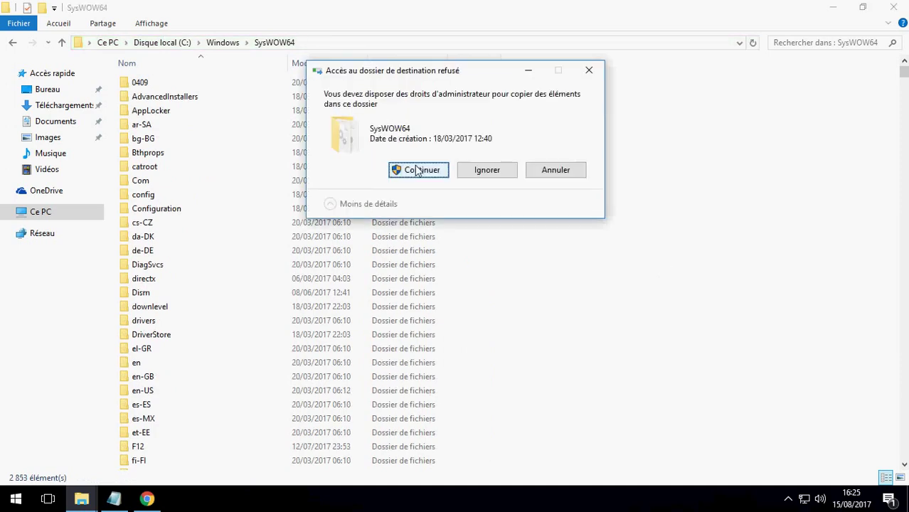
{"action": "left_click", "coordinate": [418, 171]}
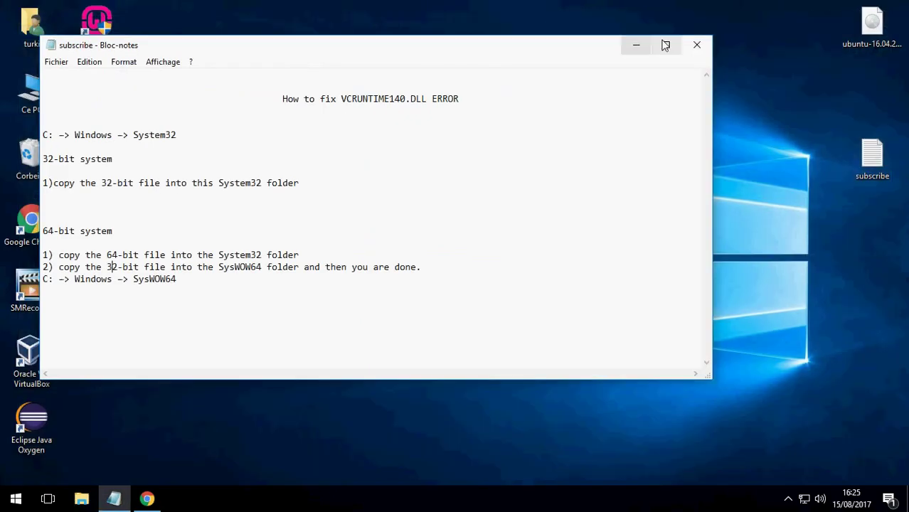
Step: Minimize the note, launch Wampserver64 from the desktop, and view and close its About window
{"action": "left_click", "coordinate": [636, 44]}
{"action": "double_click", "coordinate": [92, 32]}
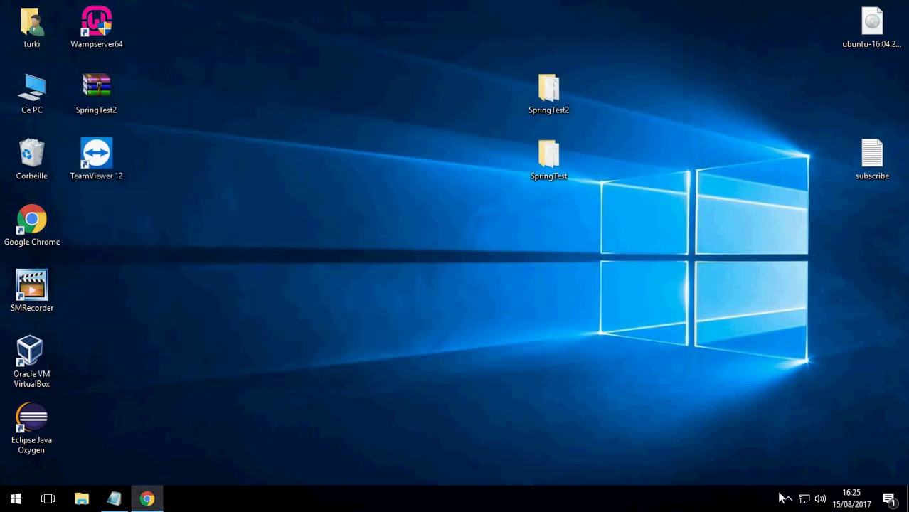
{"action": "left_click", "coordinate": [785, 500]}
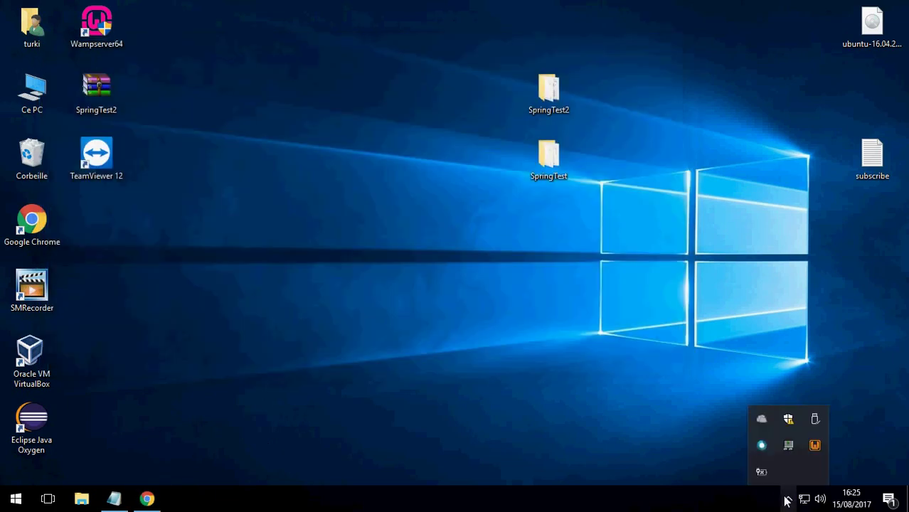
{"action": "double_click", "coordinate": [816, 448]}
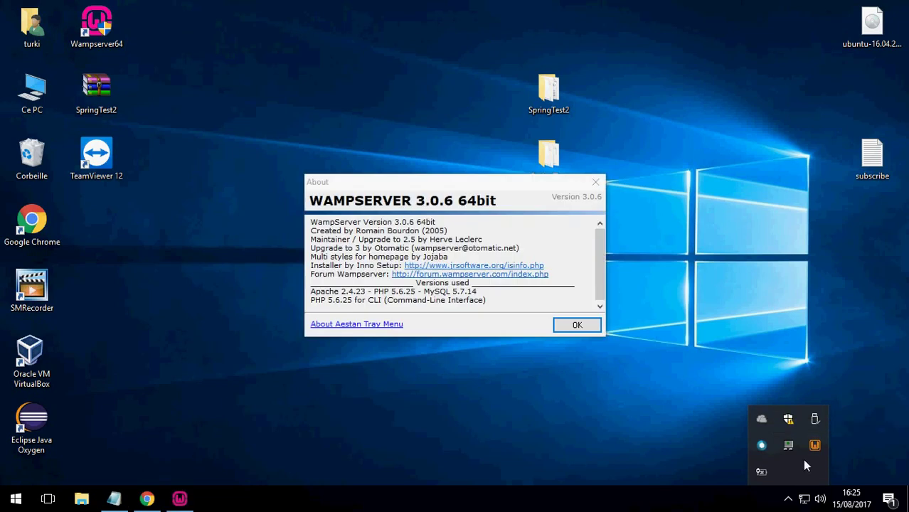
{"action": "left_click", "coordinate": [599, 258]}
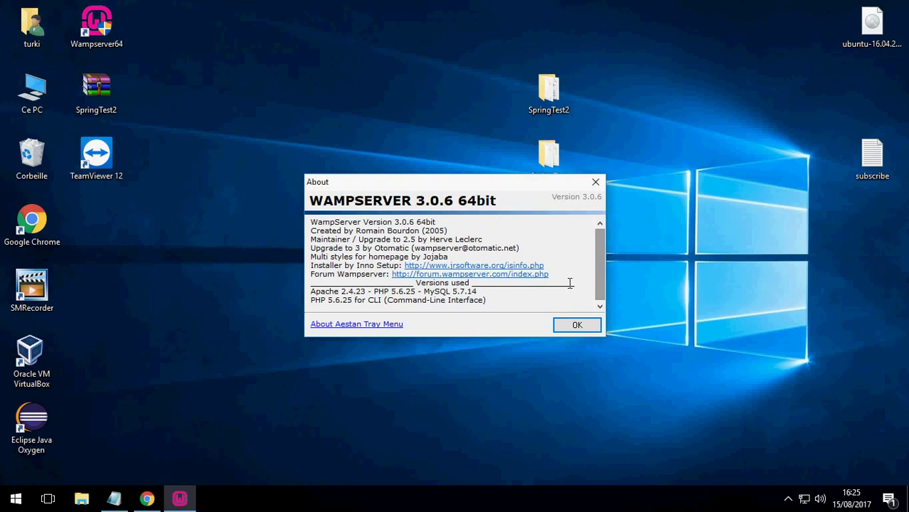
{"action": "scroll", "coordinate": [569, 283], "scroll_direction": "down", "scroll_amount": 1}
{"action": "left_click", "coordinate": [577, 324]}
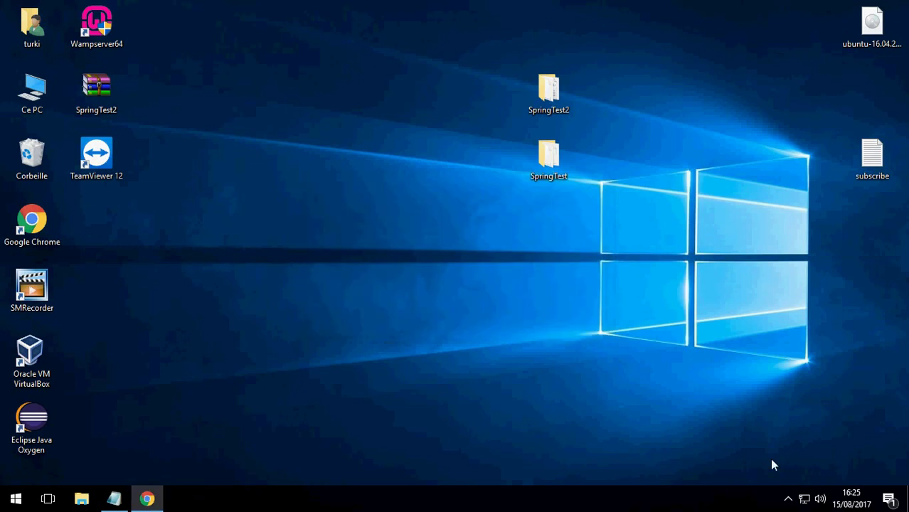
Step: Reopen WampServer's version information through its A propos de... command
{"action": "left_click", "coordinate": [788, 498]}
{"action": "right_click", "coordinate": [810, 449]}
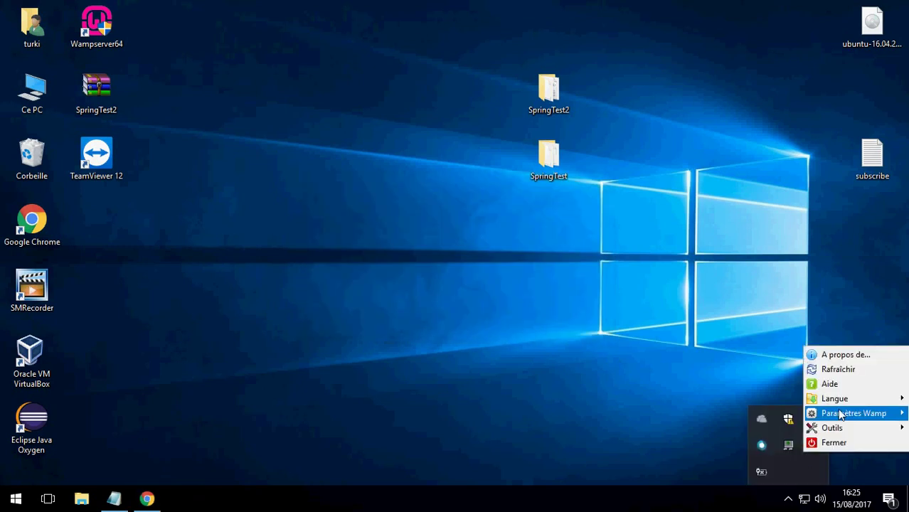
{"action": "mouse_move", "coordinate": [836, 427]}
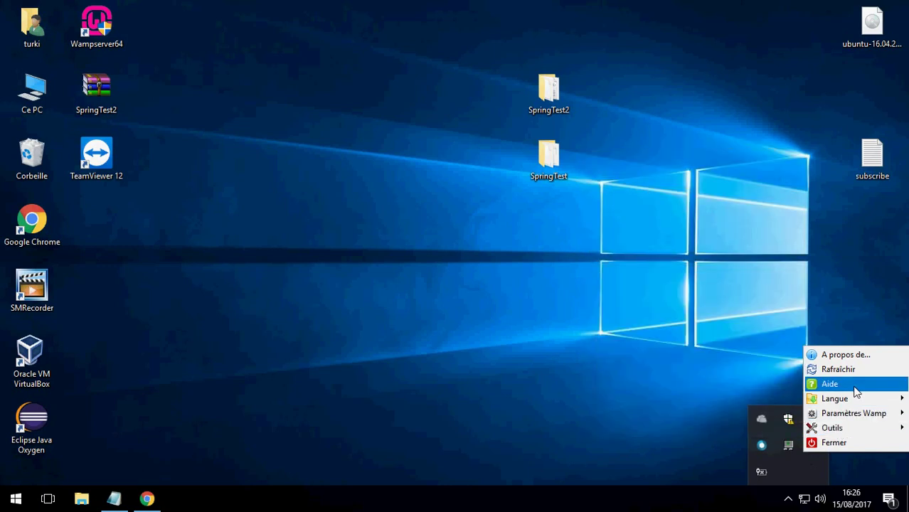
{"action": "left_click", "coordinate": [858, 359]}
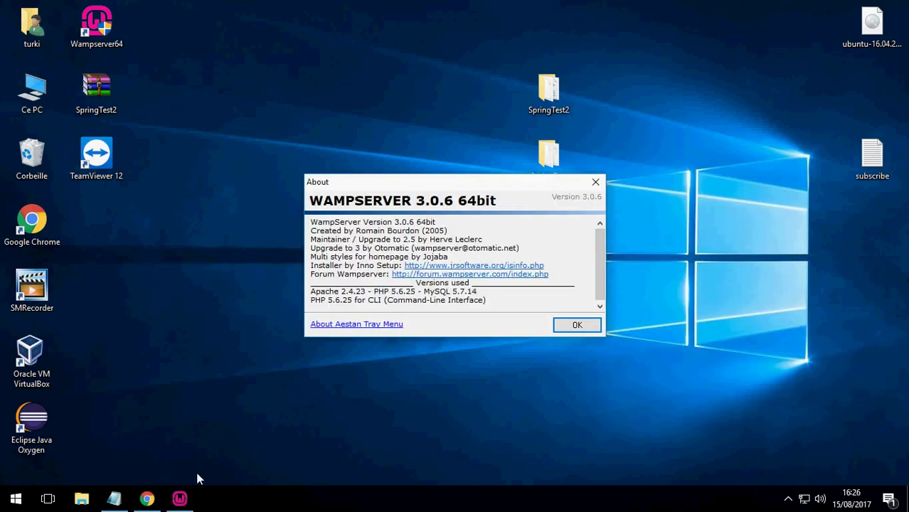
Step: Switch to the subscribe note in Notepad and, well below its last line, write "Thank you for watching :) please subscribe :)"
{"action": "key", "text": "alt+Tab"}
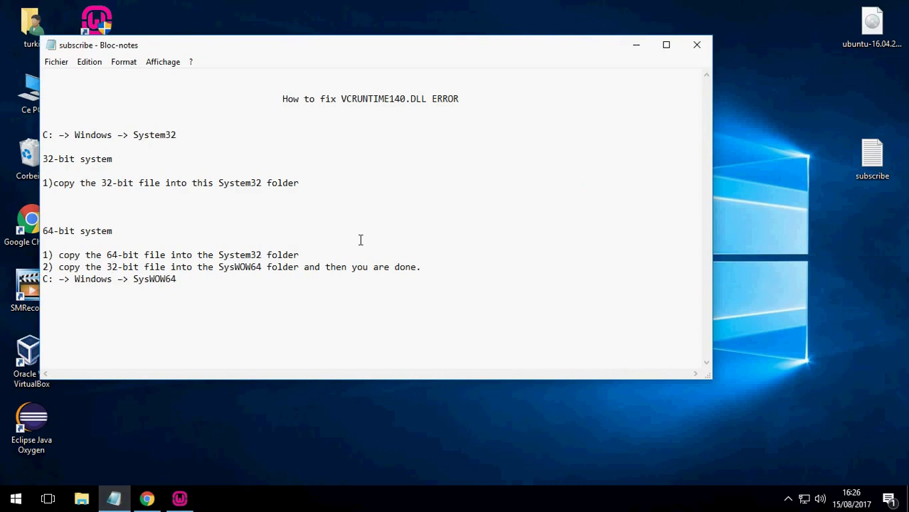
{"action": "key", "text": "ctrl+shift+Left"}
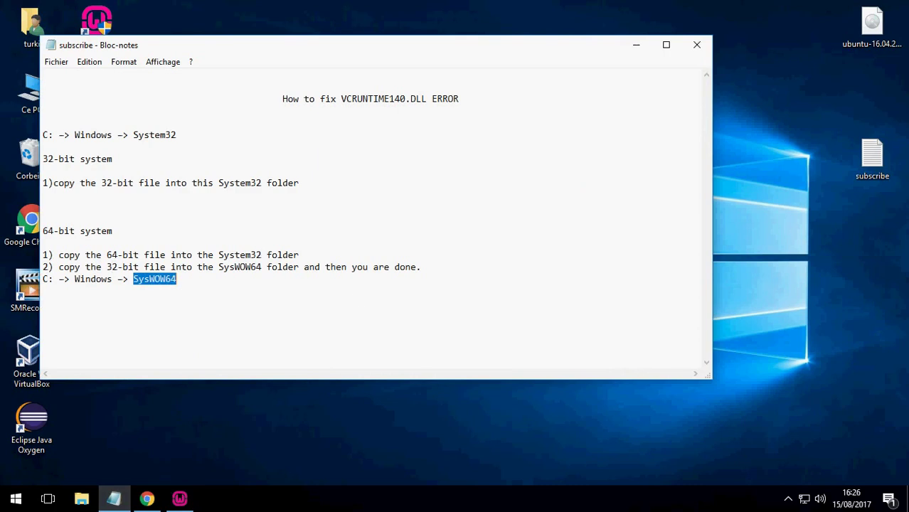
{"action": "left_click", "coordinate": [357, 299]}
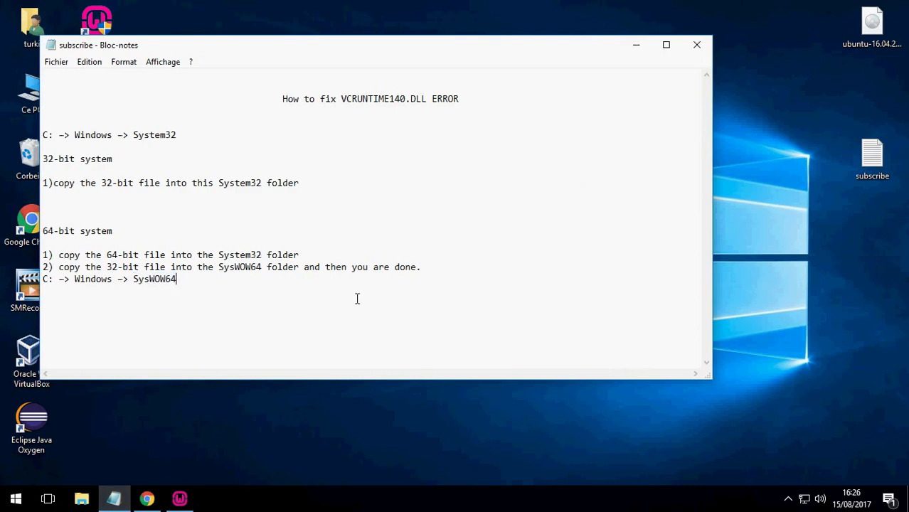
{"action": "key", "text": "Return"}
{"action": "key", "text": "Return"}
{"action": "key", "text": "Return"}
{"action": "key", "text": "Return"}
{"action": "key", "text": "Return"}
{"action": "key", "text": "Return"}
{"action": "key", "text": "Return"}
{"action": "key", "text": "Return"}
{"action": "key", "text": "Return"}
{"action": "key", "text": "Return"}
{"action": "key", "text": "Return"}
{"action": "key", "text": "Return"}
{"action": "key", "text": "Return"}
{"action": "key", "text": "Return"}
{"action": "key", "text": "Return"}
{"action": "key", "text": "Return"}
{"action": "key", "text": "Return"}
{"action": "key", "text": "Return"}
{"action": "key", "text": "Return"}
{"action": "key", "text": "Return"}
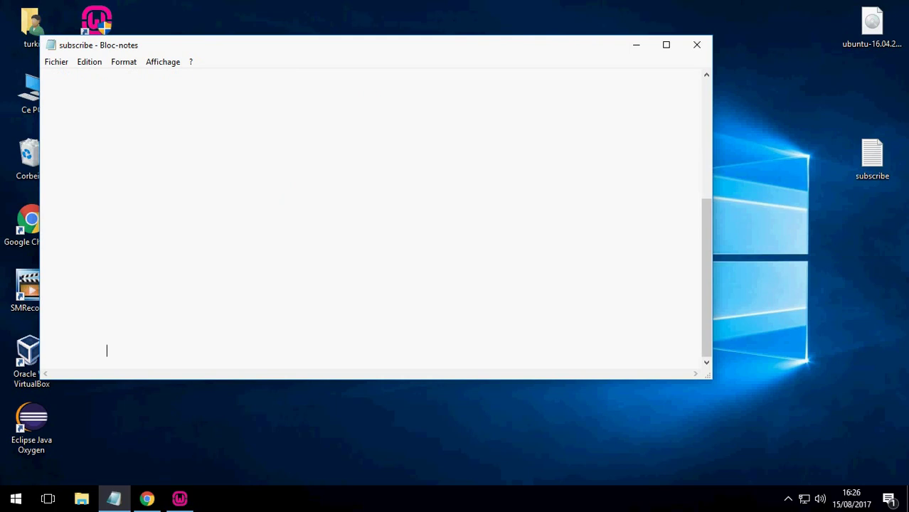
{"action": "type", "text": "Thank you for watching :) pl"}
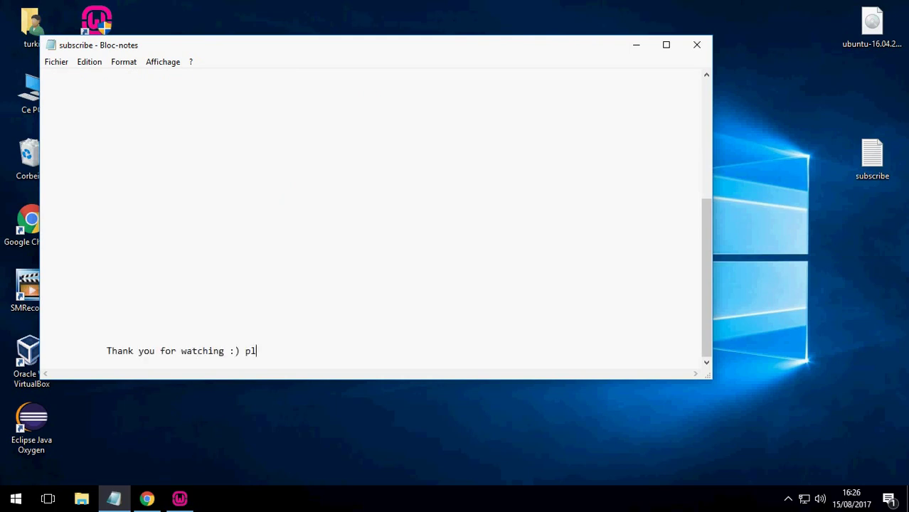
{"action": "type", "text": "ease subscribe :)"}
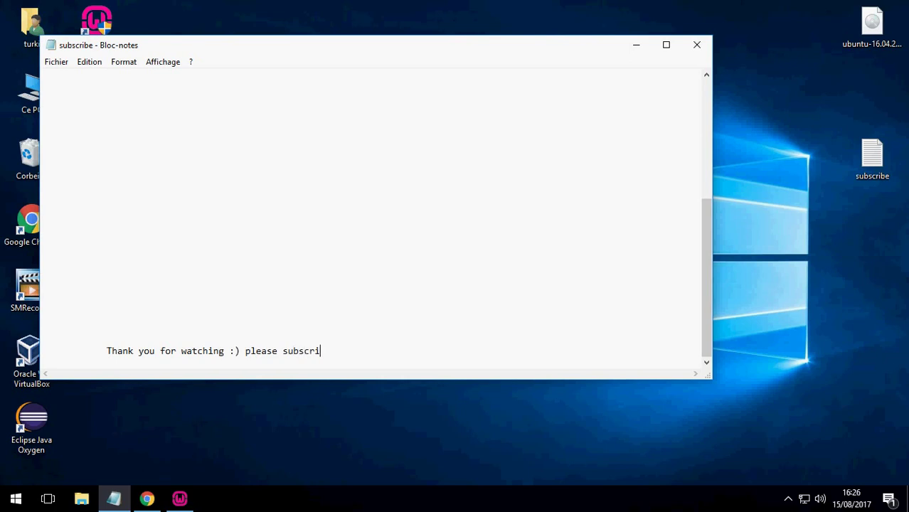